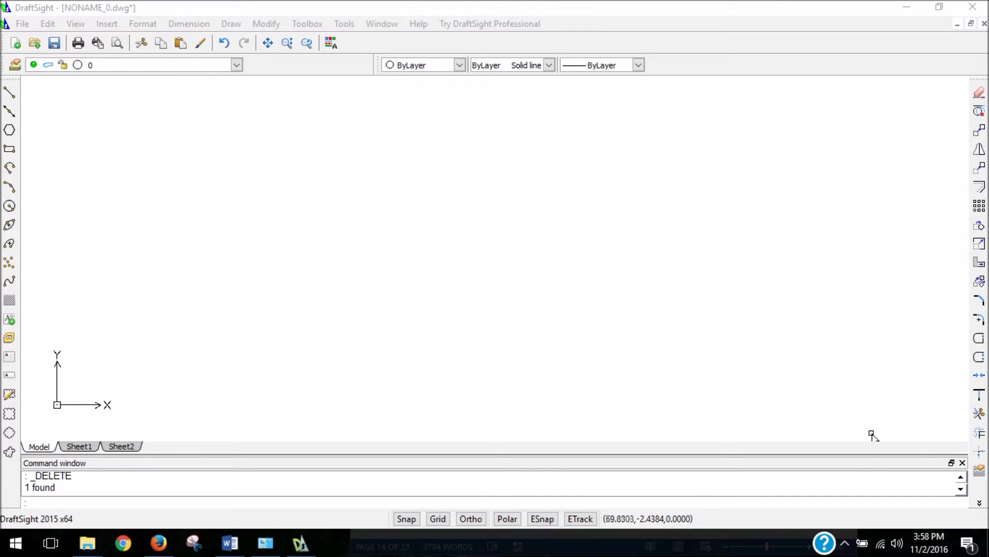
- Draw a rectangle with two opposite corners near the canvas centre and zoom to frame it
click(9, 149)
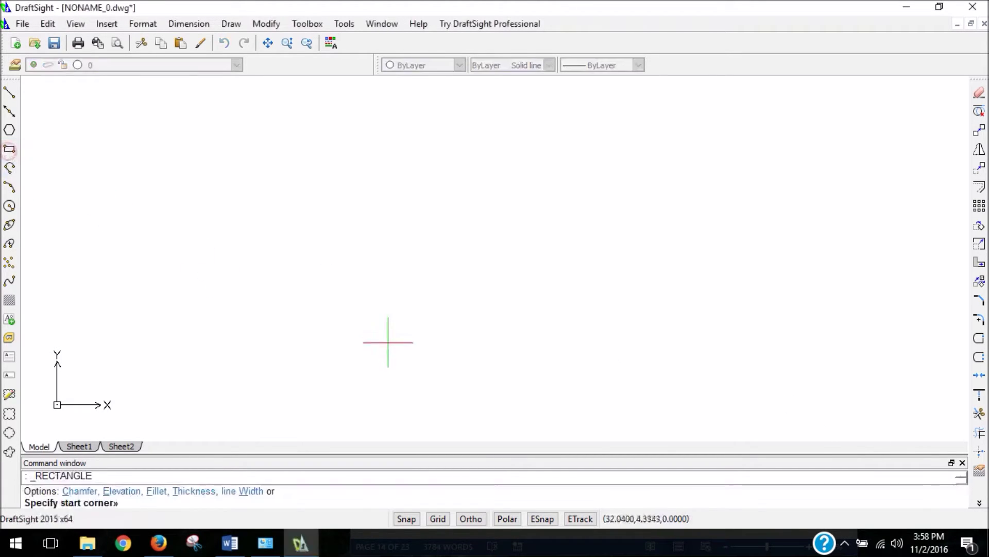
click(327, 397)
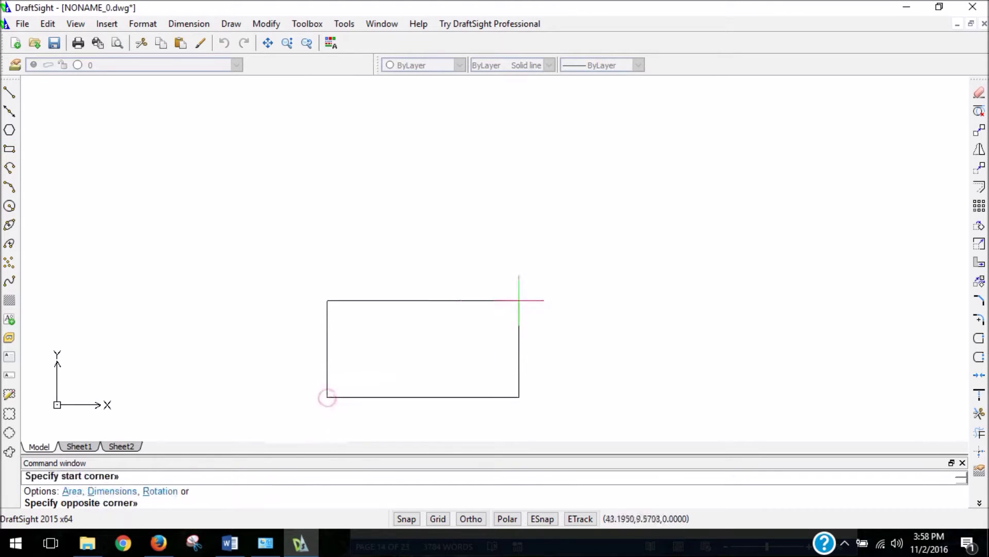
click(633, 206)
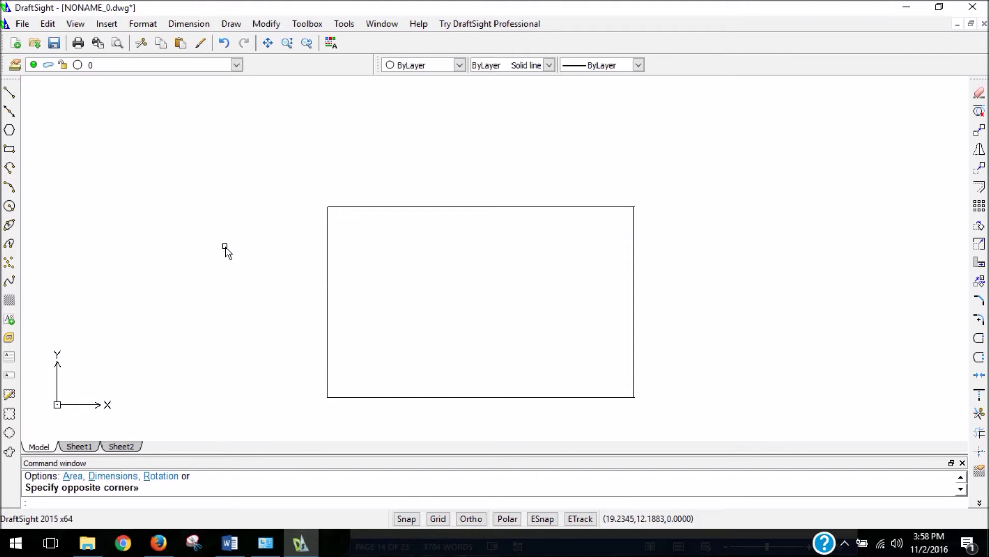
scroll(353, 214, up, 3)
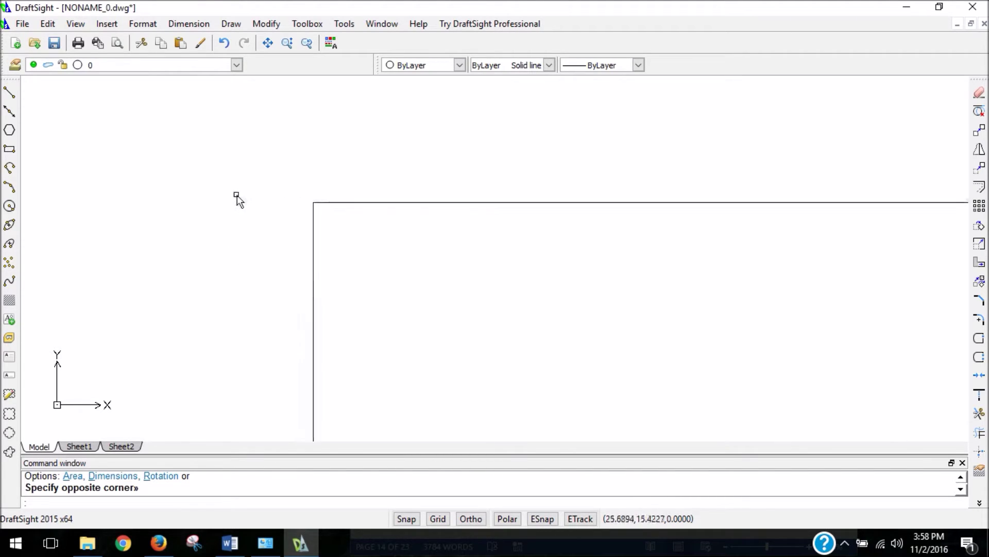
scroll(256, 195, down, 5)
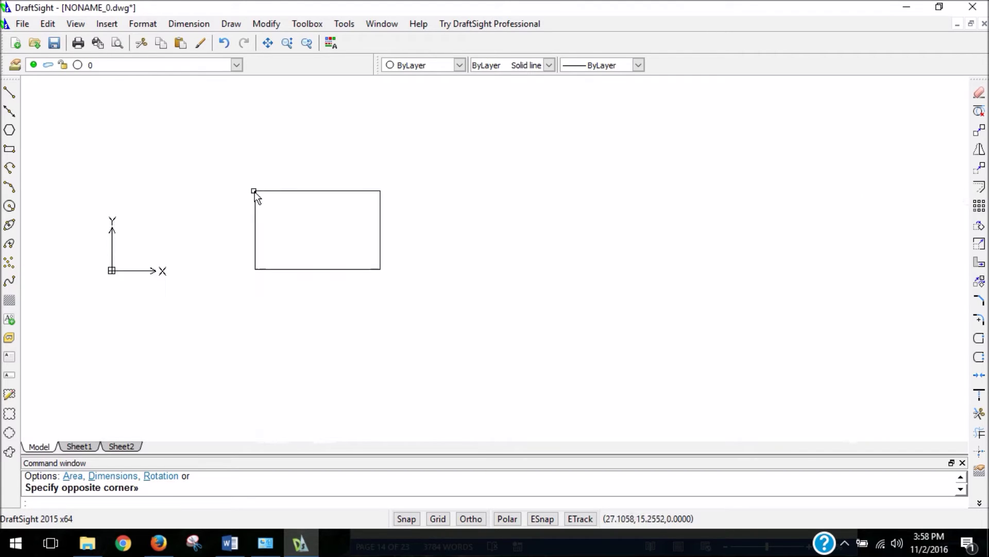
scroll(255, 267, up, 4)
scroll(267, 279, down, 5)
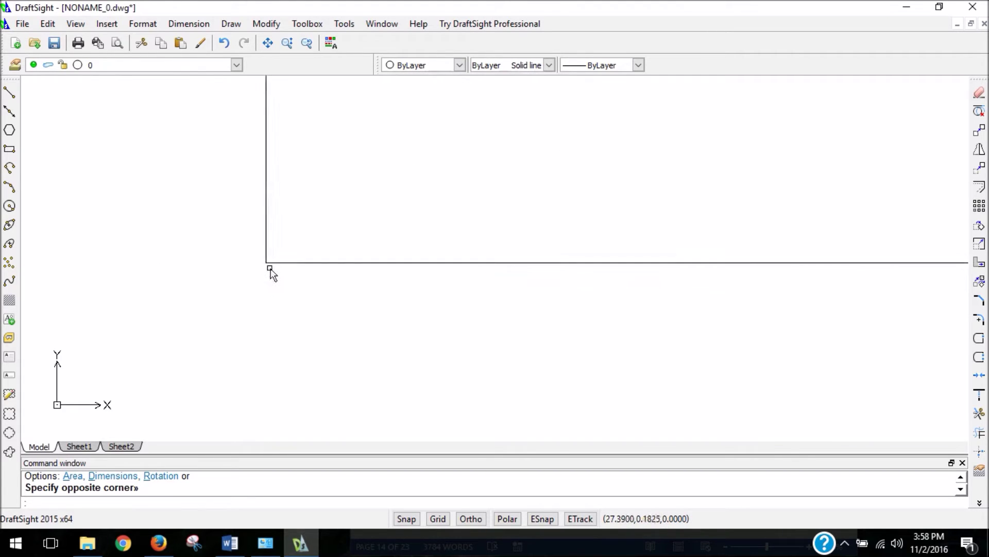
scroll(246, 181, up, 4)
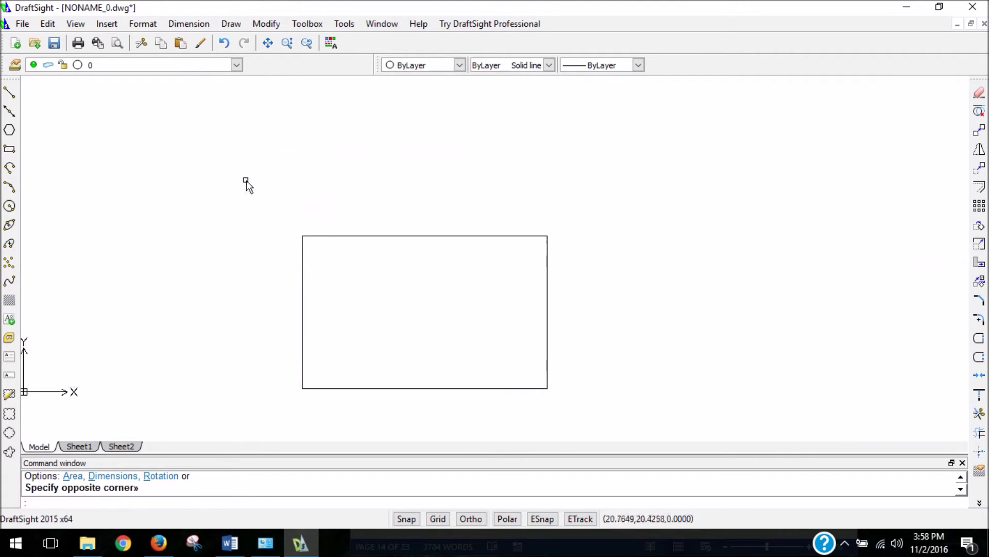
- Run FILLET from the command line, showing its current radius of 0, and expand the command history
click(981, 320)
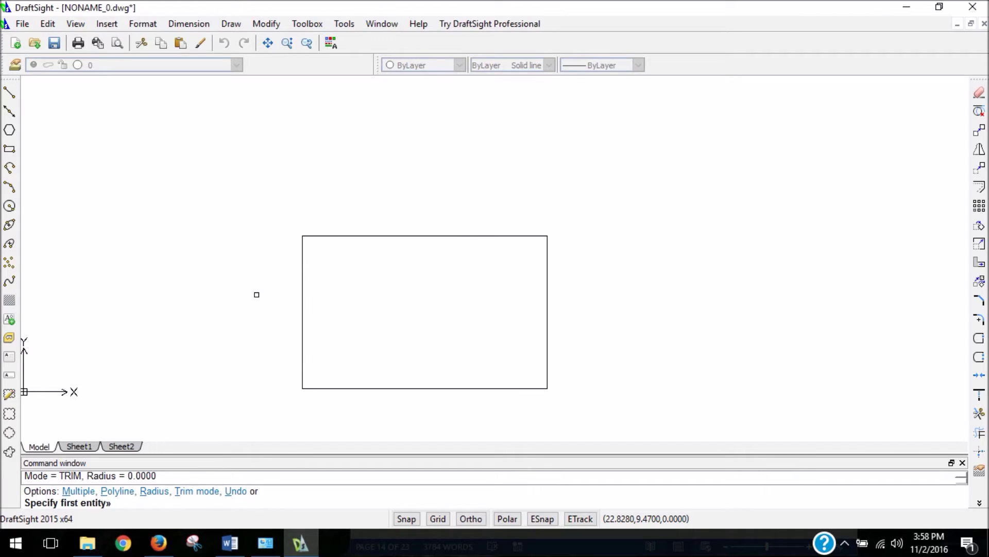
key(Escape)
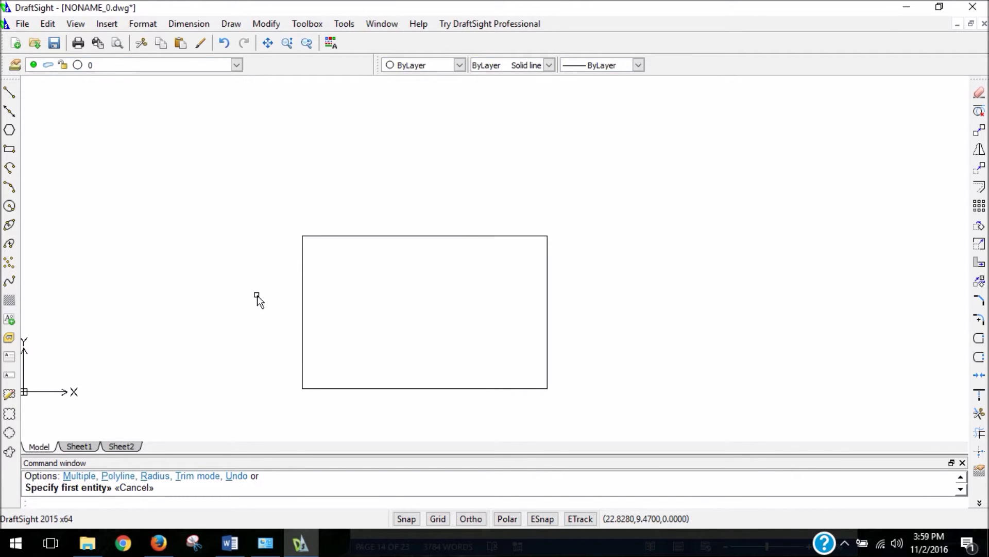
text(fillet)
key(Return)
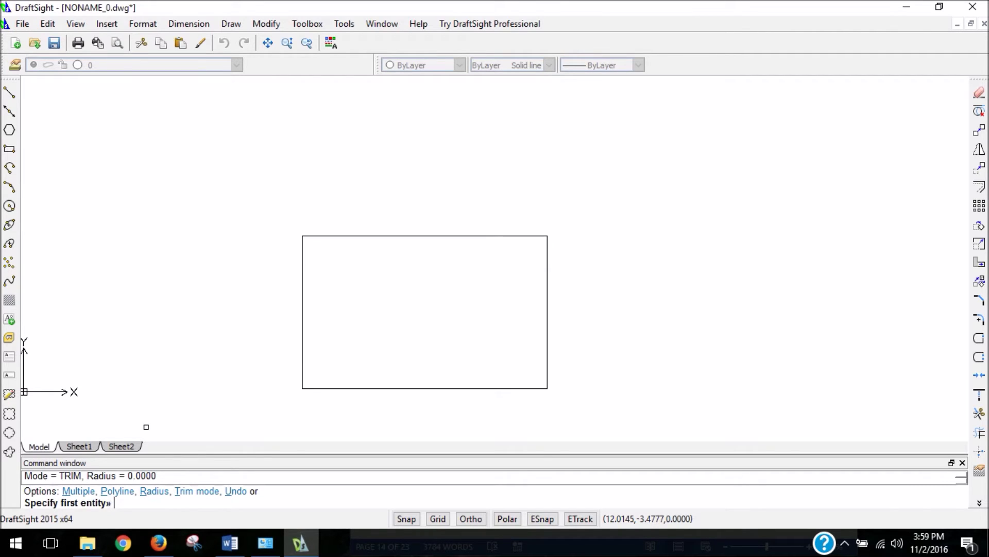
key(F2)
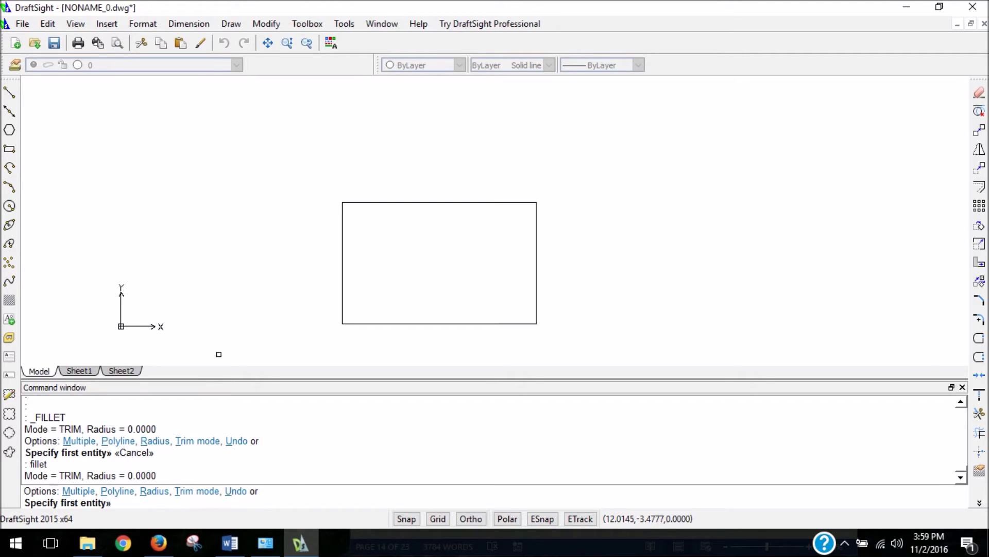
- Change the fillet radius to 1 through the Radius option
text(r)
key(Return)
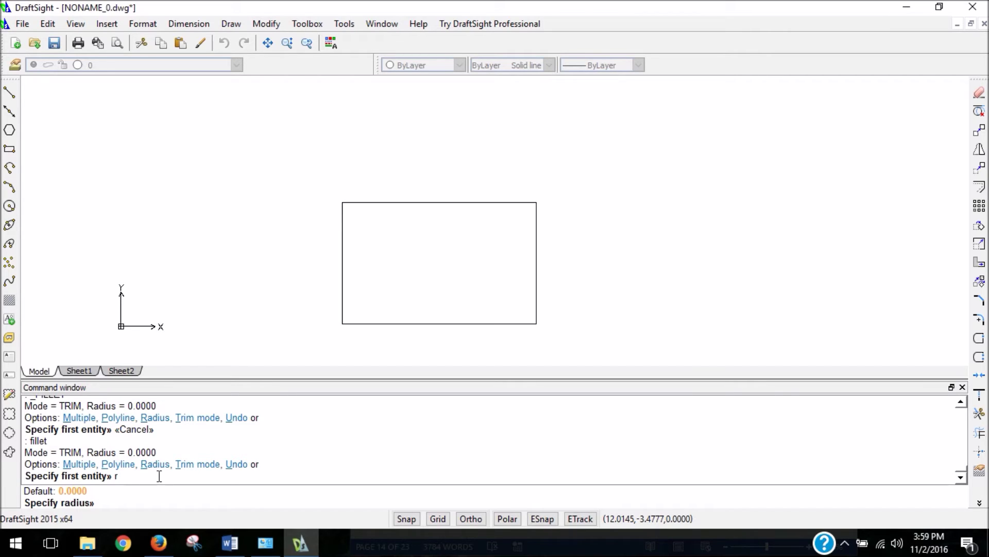
text(1)
key(Return)
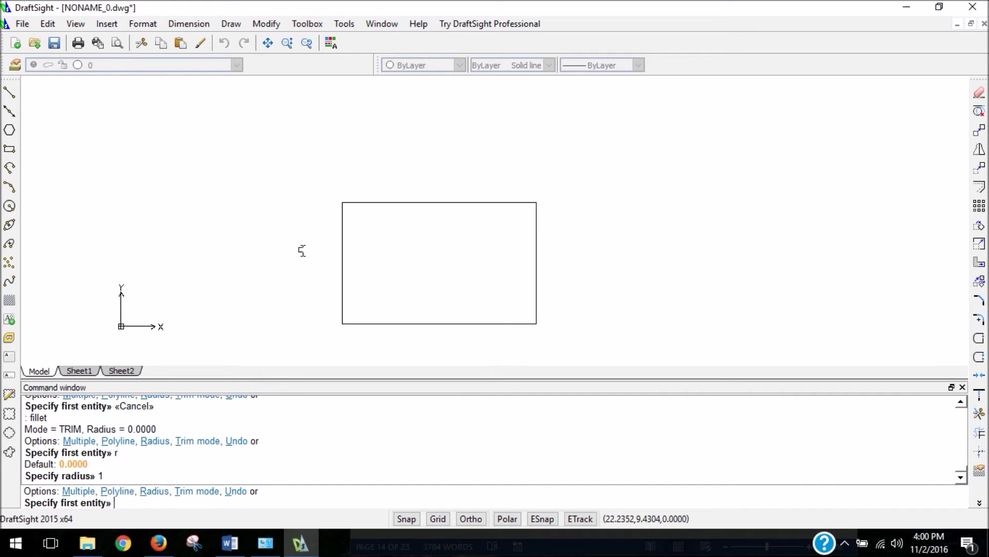
- Round the top-left corner at radius 1 using the top and left edges, then undo it
click(361, 201)
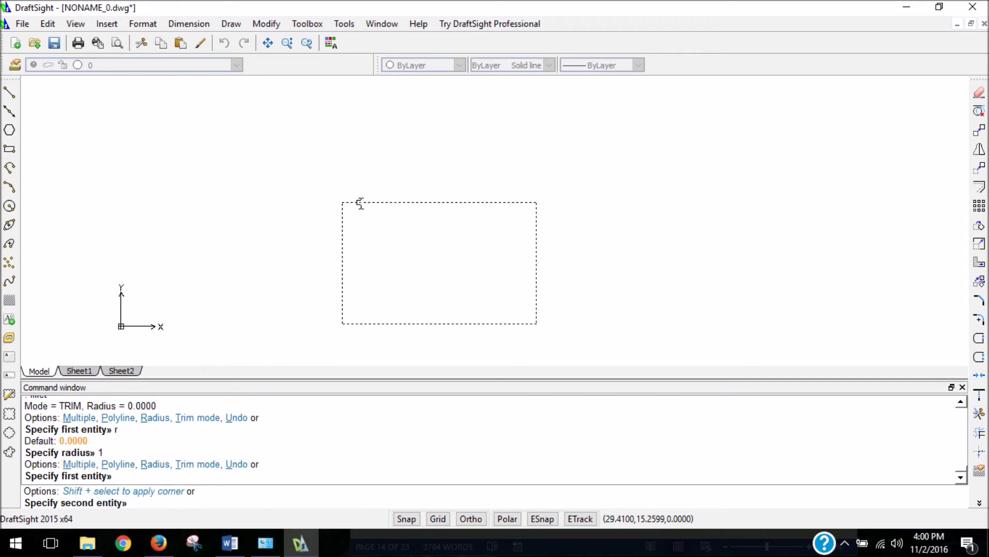
click(344, 226)
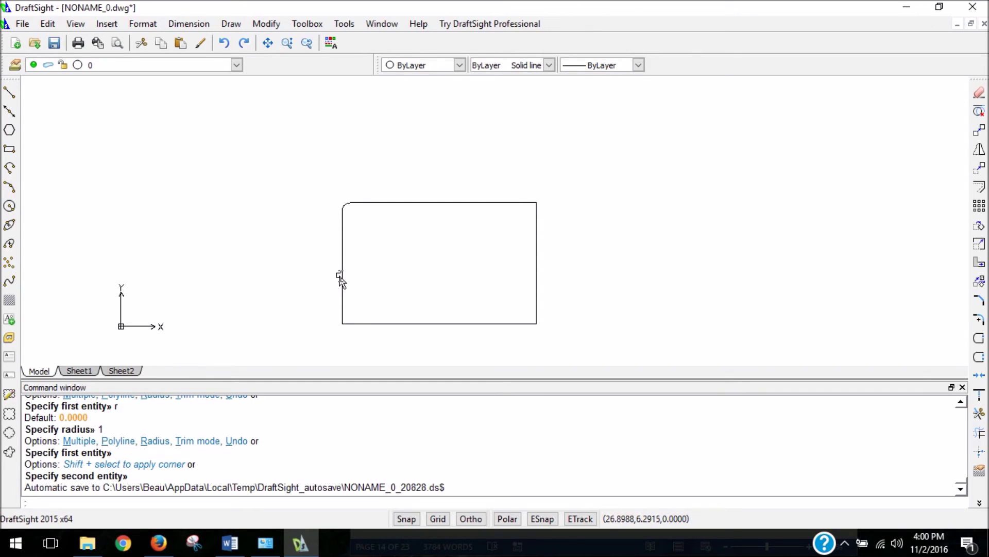
scroll(342, 237, up, 3)
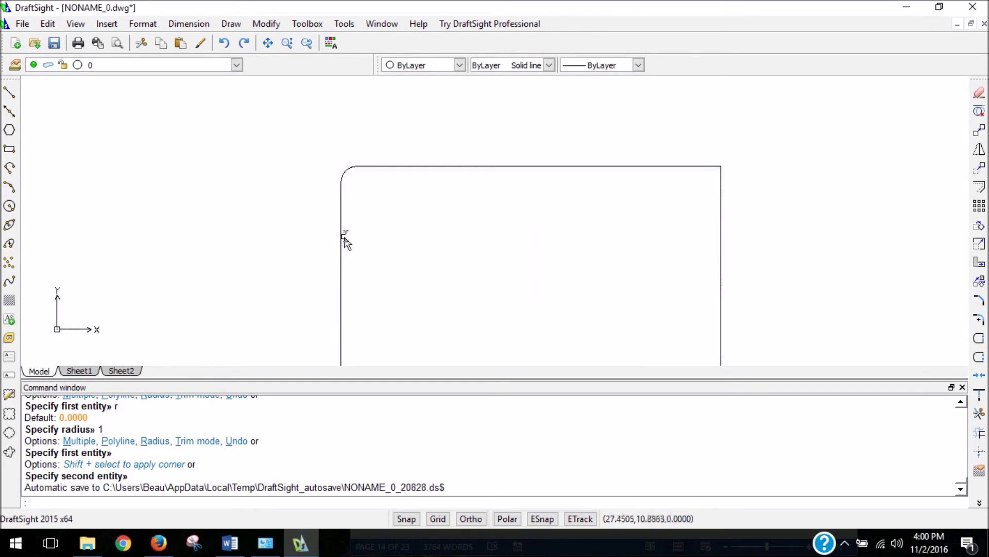
scroll(415, 195, down, 3)
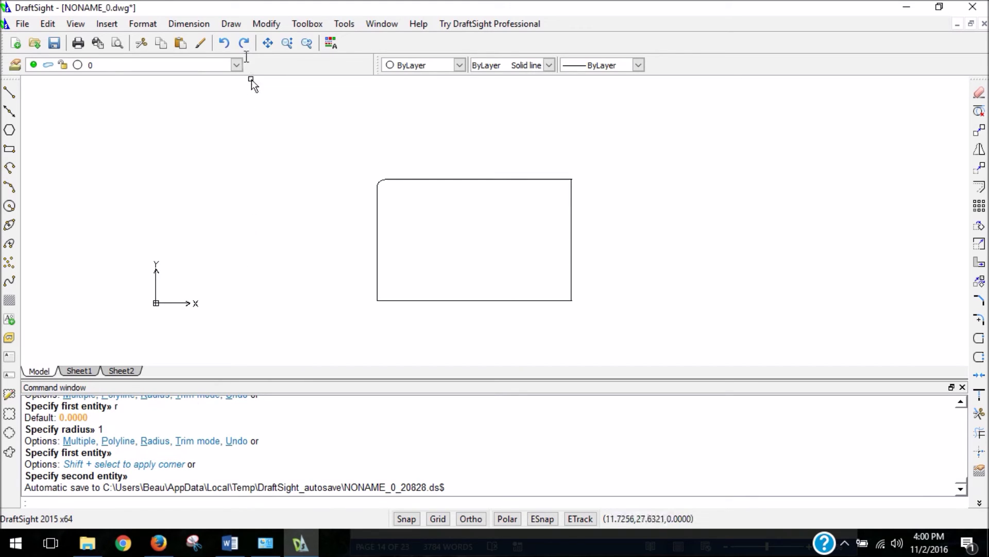
key(ctrl+z)
key(ctrl+z)
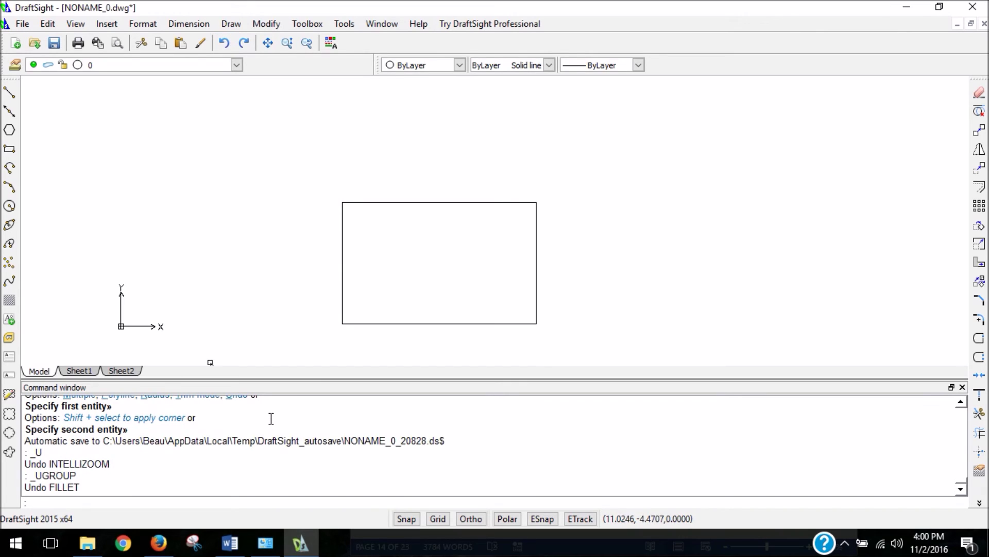
- Rerun FILLET and set its radius to 2
text(fillet)
key(Return)
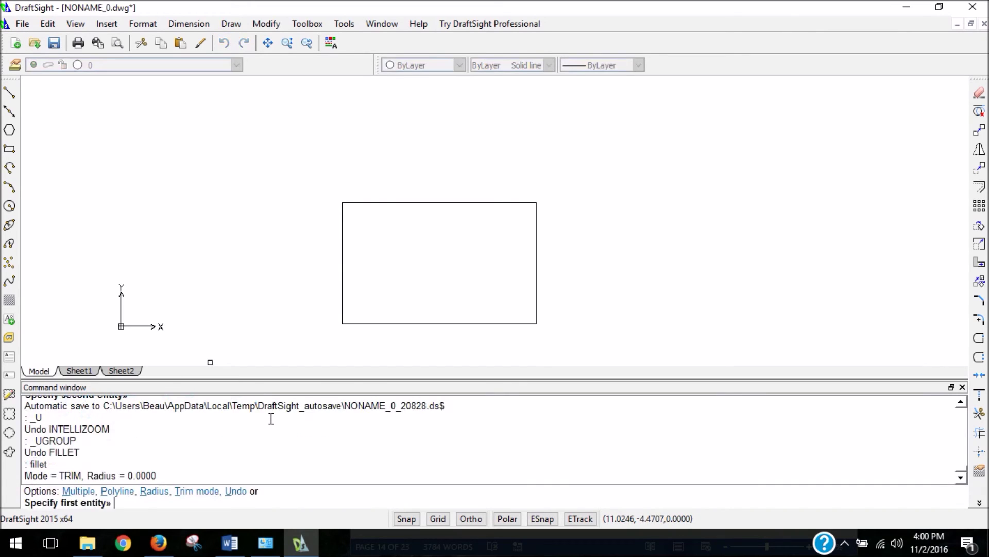
text(r)
key(Return)
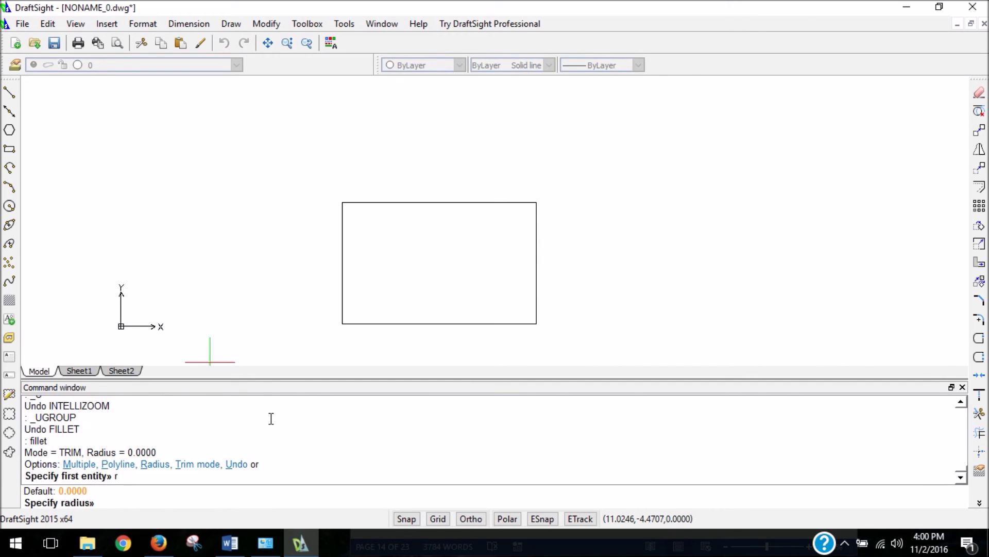
text(2)
key(Return)
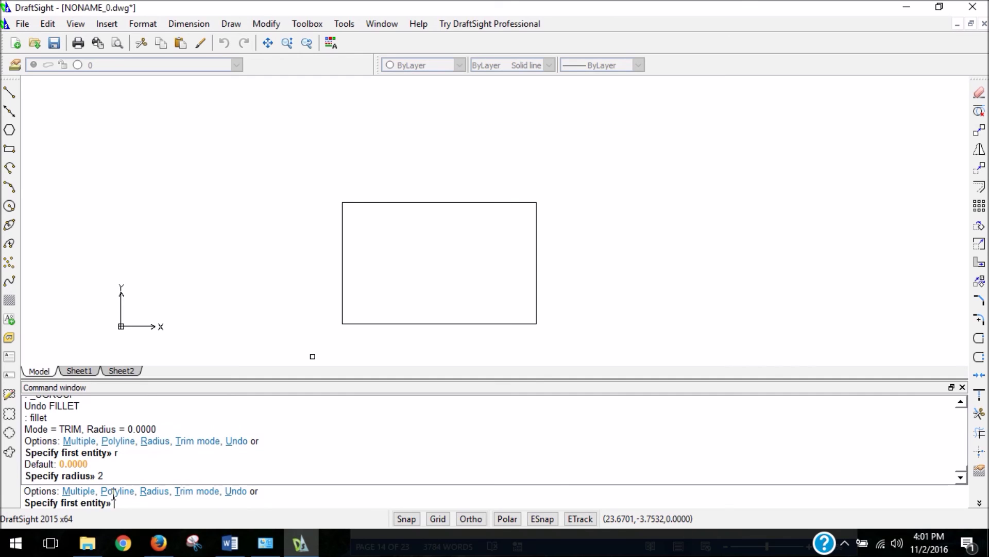
- In Multiple mode, fillet the top-left, bottom-left, bottom-right and top-right corners at radius 2
text(m)
key(Return)
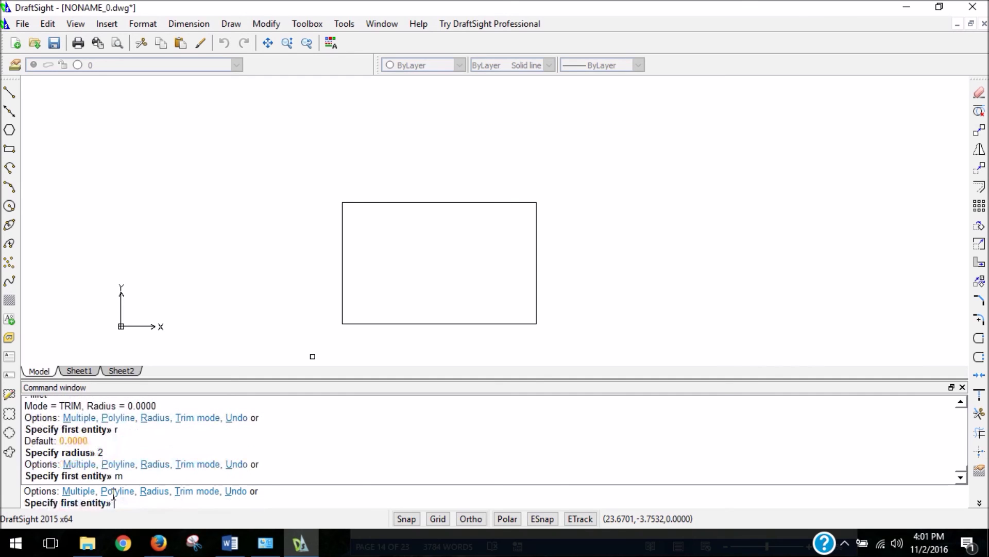
click(357, 203)
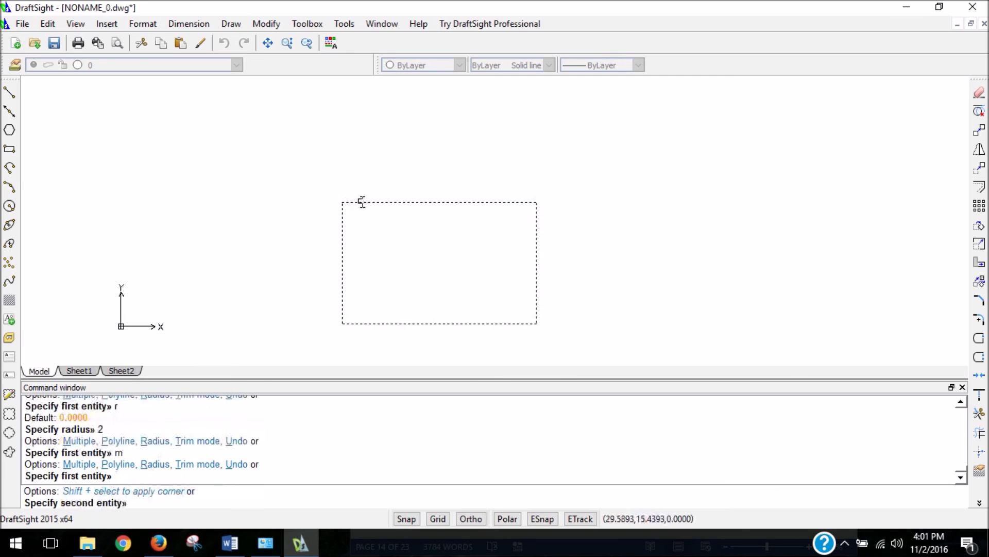
click(342, 240)
click(343, 258)
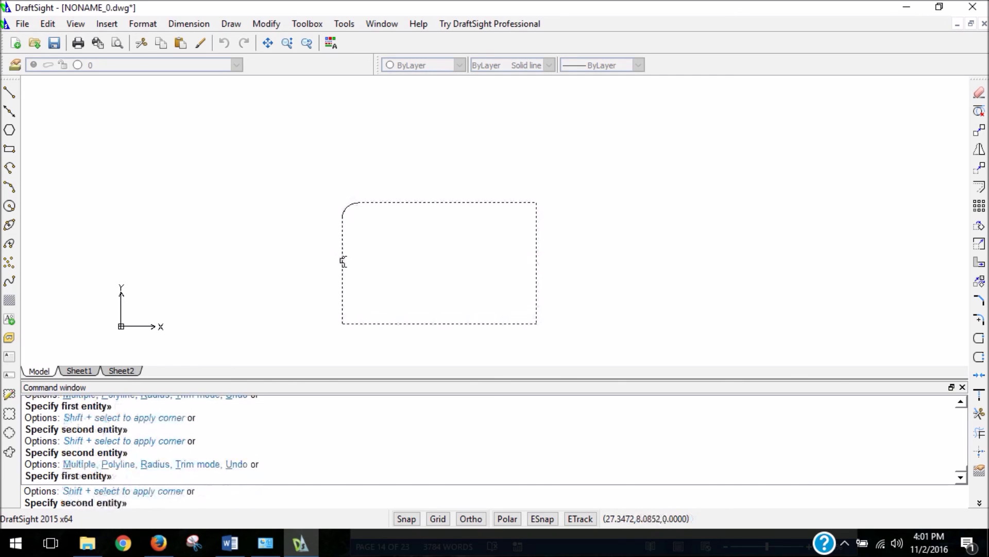
click(364, 324)
click(485, 324)
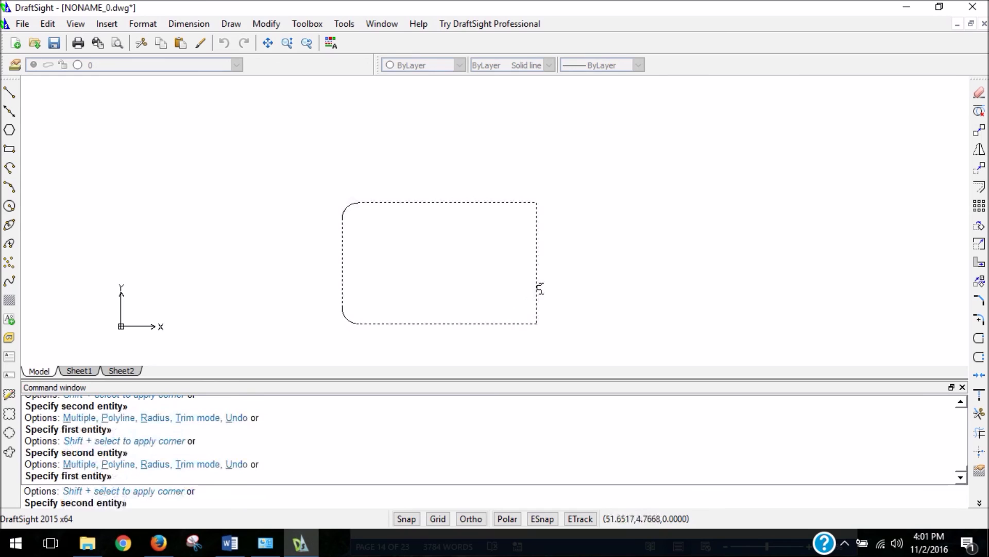
click(537, 287)
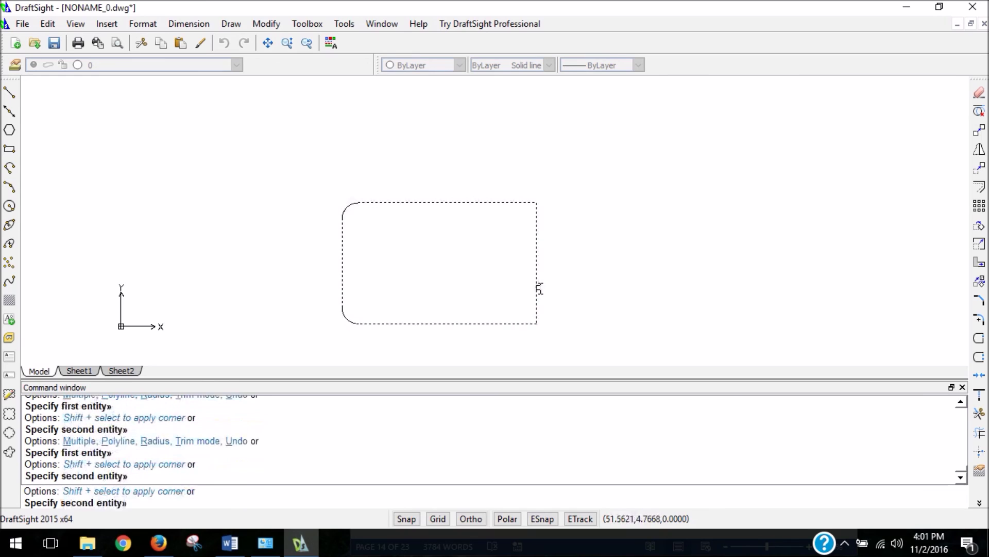
click(536, 234)
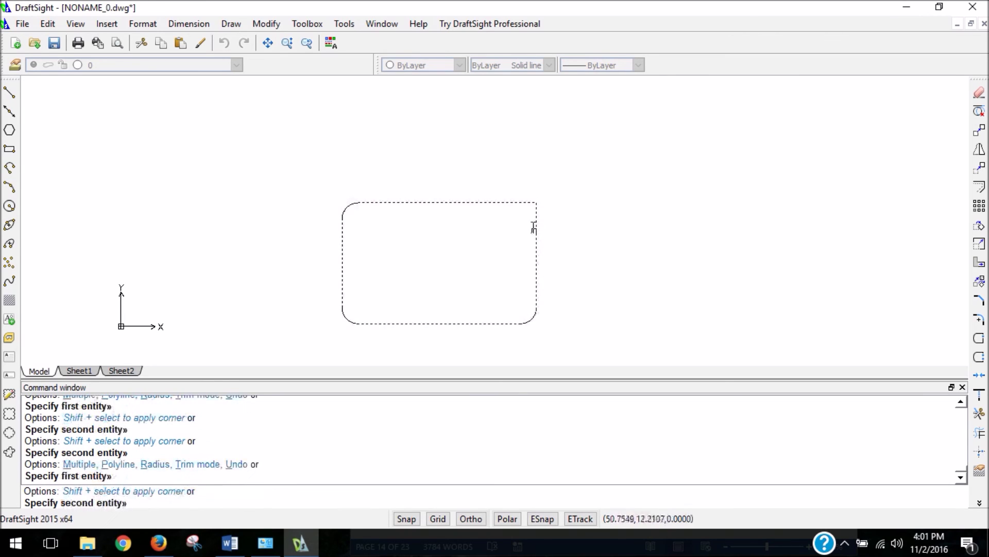
click(513, 203)
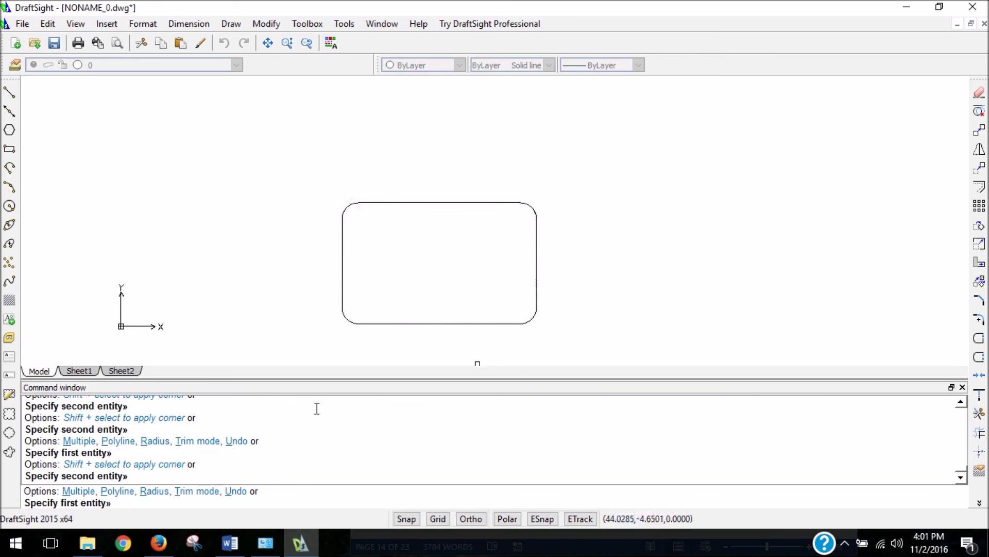
key(Return)
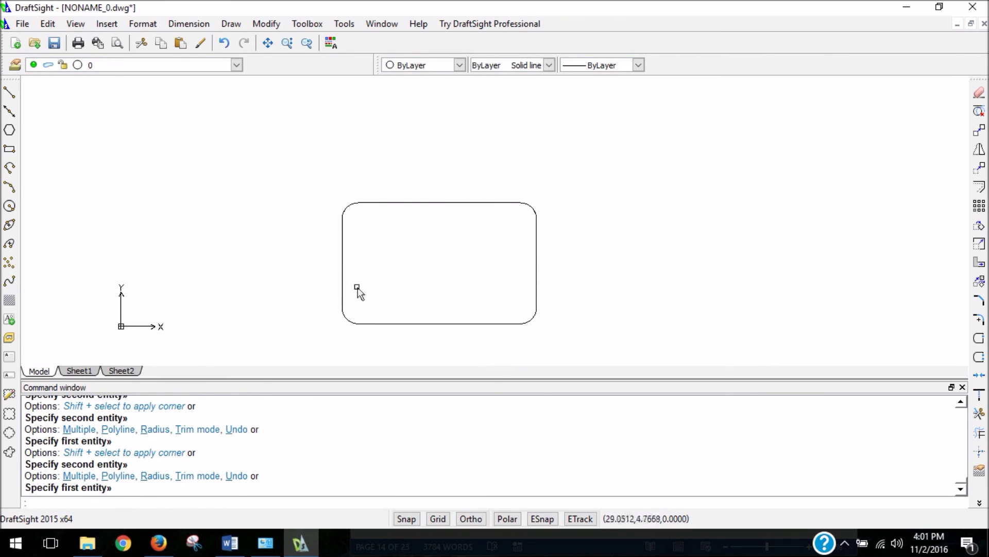
- Zoom to review the rectangle with its four radius-2 rounded corners
scroll(298, 290, down, 4)
scroll(371, 284, up, 4)
scroll(400, 177, down, 2)
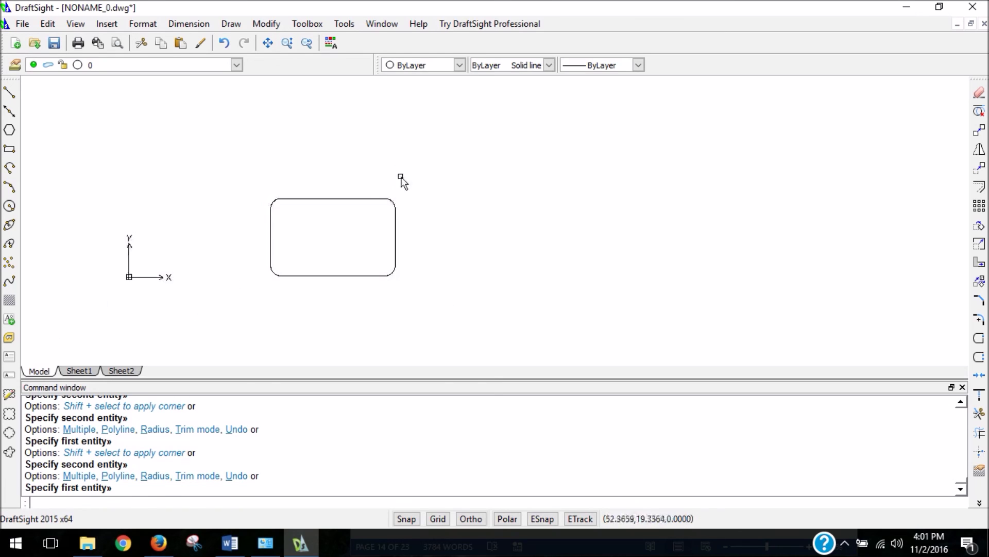
click(397, 239)
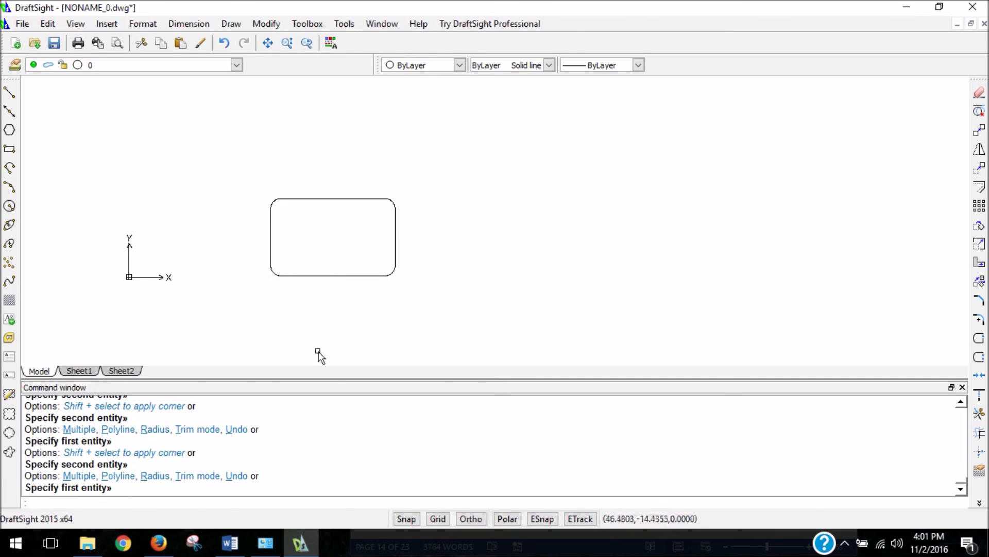